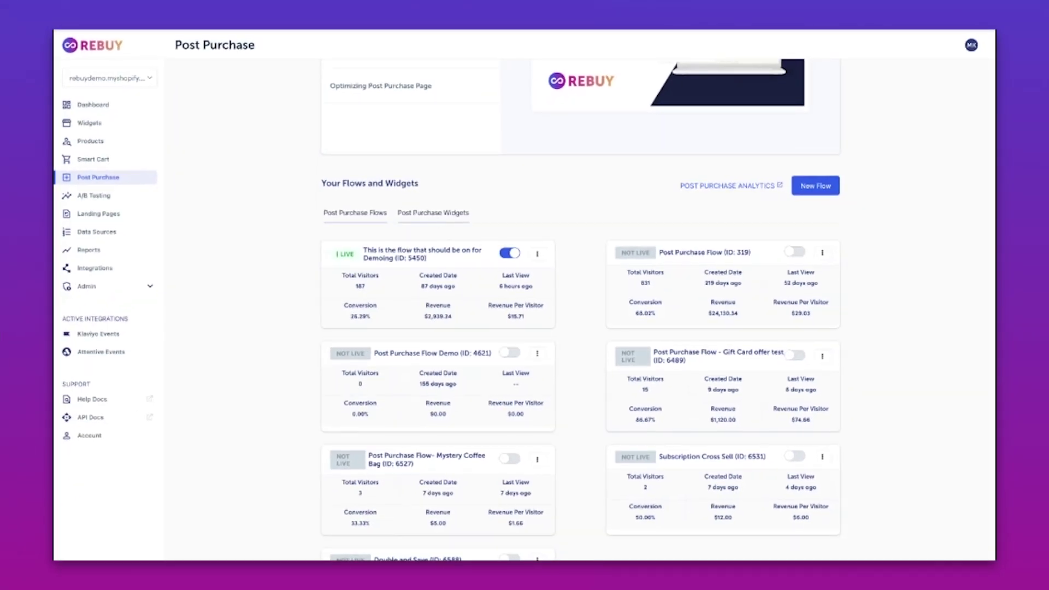
Show the Post Purchase Widgets list, including Mystery Coffee Bag and Subscription Cross Sell offers.
{"action": "left_click", "coordinate": [432, 213]}
{"action": "scroll", "coordinate": [408, 391], "scroll_direction": "down", "scroll_amount": 9}
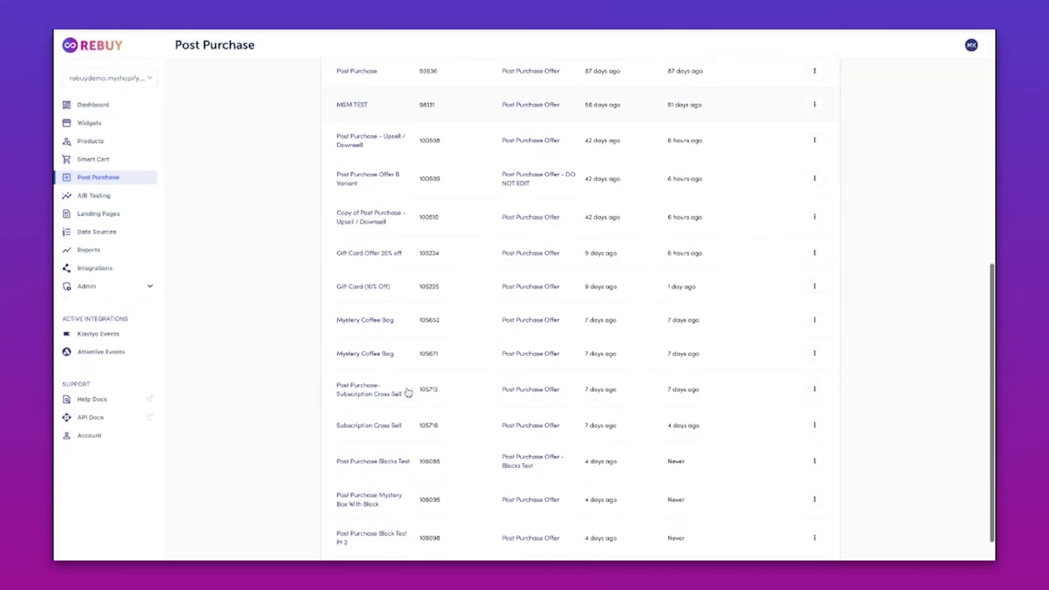
{"action": "scroll", "coordinate": [407, 391], "scroll_direction": "down", "scroll_amount": 4}
{"action": "scroll", "coordinate": [408, 392], "scroll_direction": "up", "scroll_amount": 8}
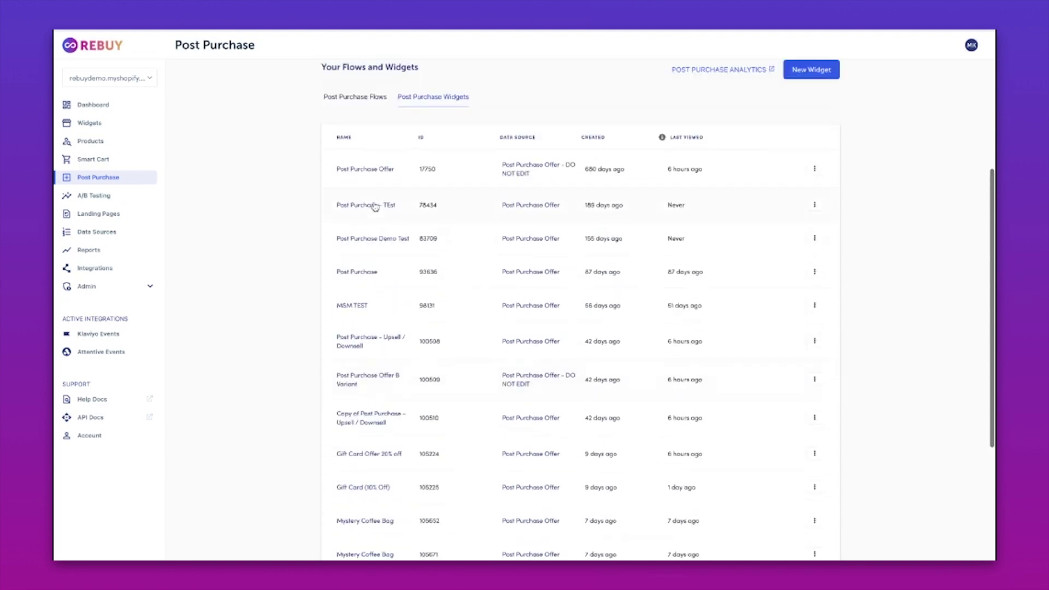
{"action": "left_click", "coordinate": [347, 105]}
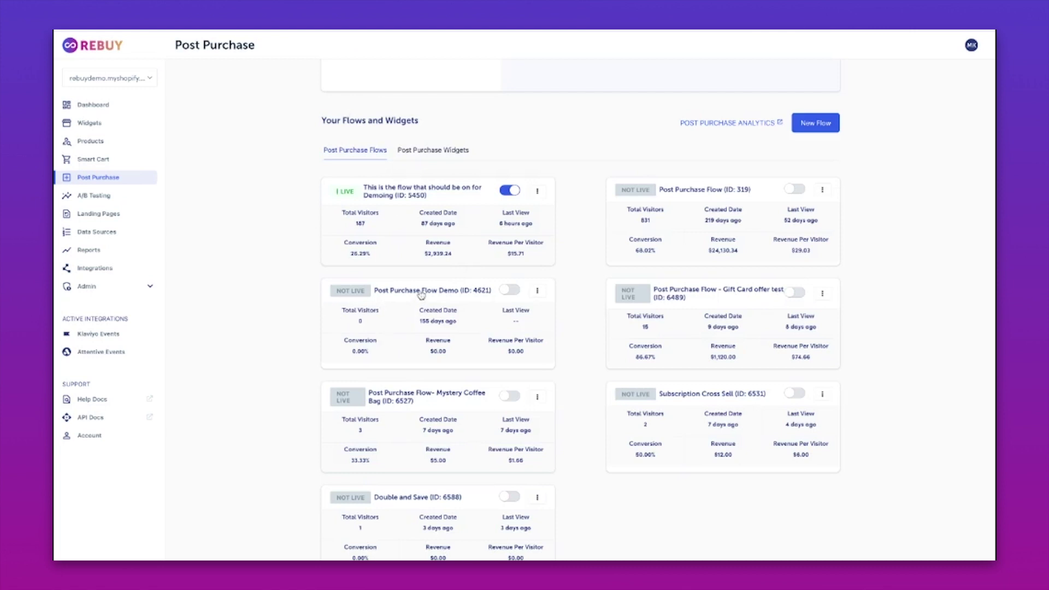
{"action": "left_click", "coordinate": [424, 188]}
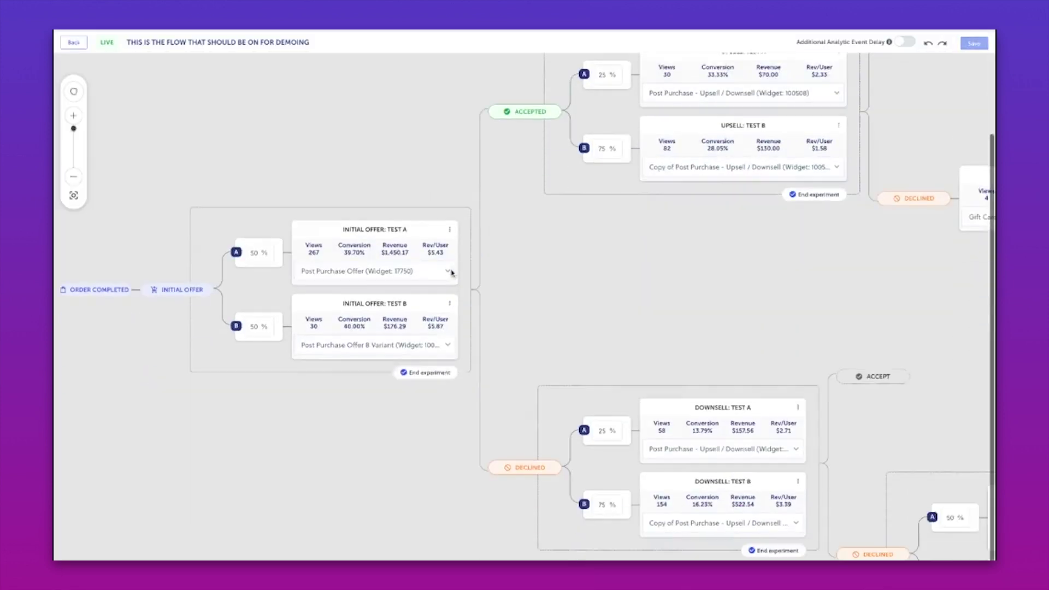
{"action": "scroll", "coordinate": [451, 272], "scroll_direction": "down", "scroll_amount": 1}
{"action": "scroll", "coordinate": [449, 270], "scroll_direction": "right", "scroll_amount": 4}
{"action": "scroll", "coordinate": [446, 267], "scroll_direction": "up", "scroll_amount": 3}
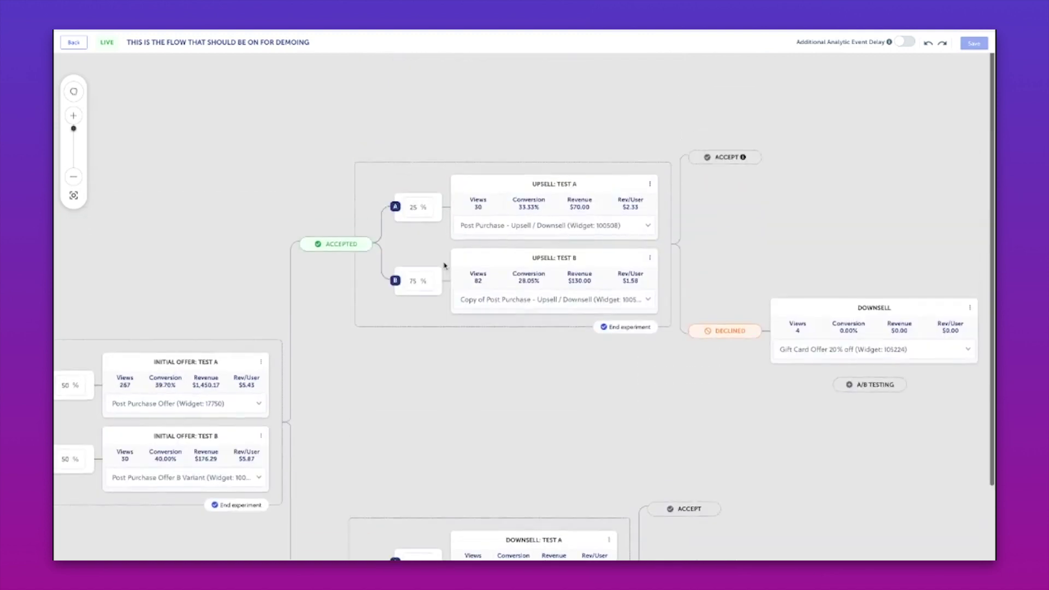
{"action": "scroll", "coordinate": [444, 266], "scroll_direction": "left", "scroll_amount": 3}
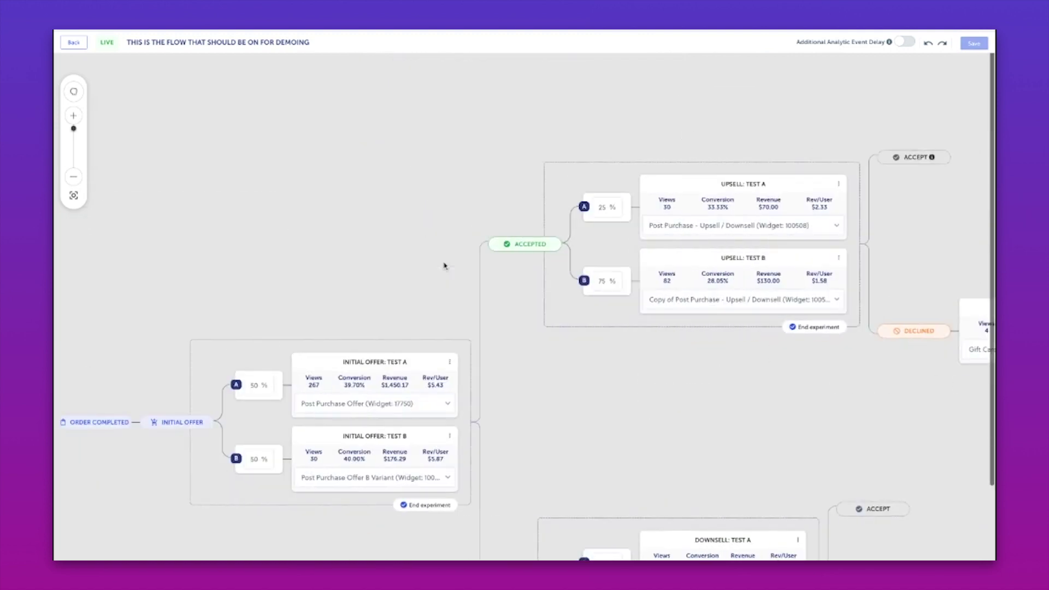
{"action": "left_click", "coordinate": [68, 44]}
{"action": "scroll", "coordinate": [452, 475], "scroll_direction": "down", "scroll_amount": 2}
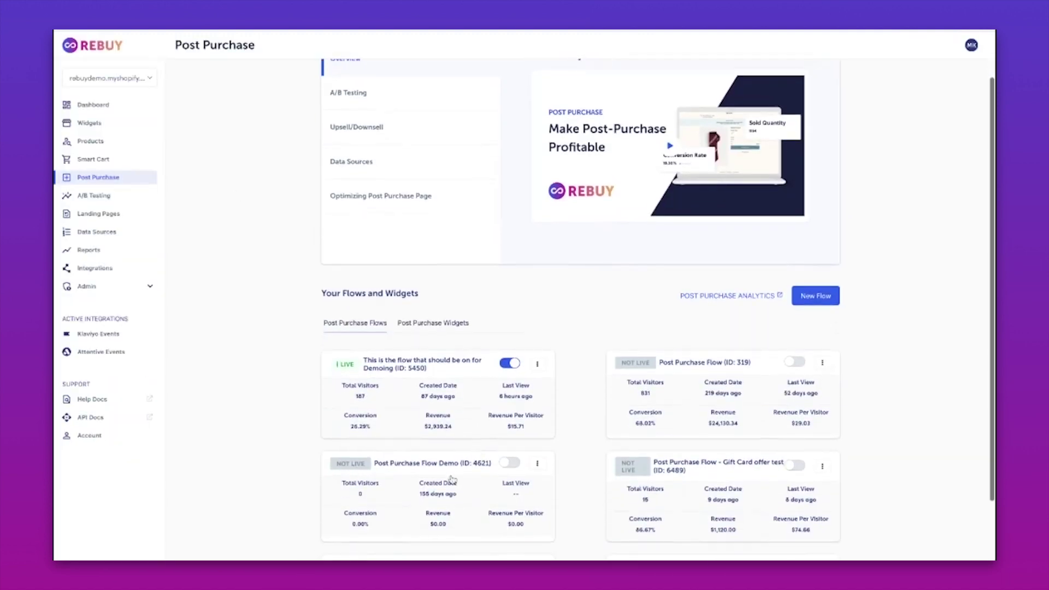
Open the Post Purchase Flow Demo editor with BOGO - 25% Off (Widget 107032) as the initial offer.
{"action": "left_click", "coordinate": [447, 468]}
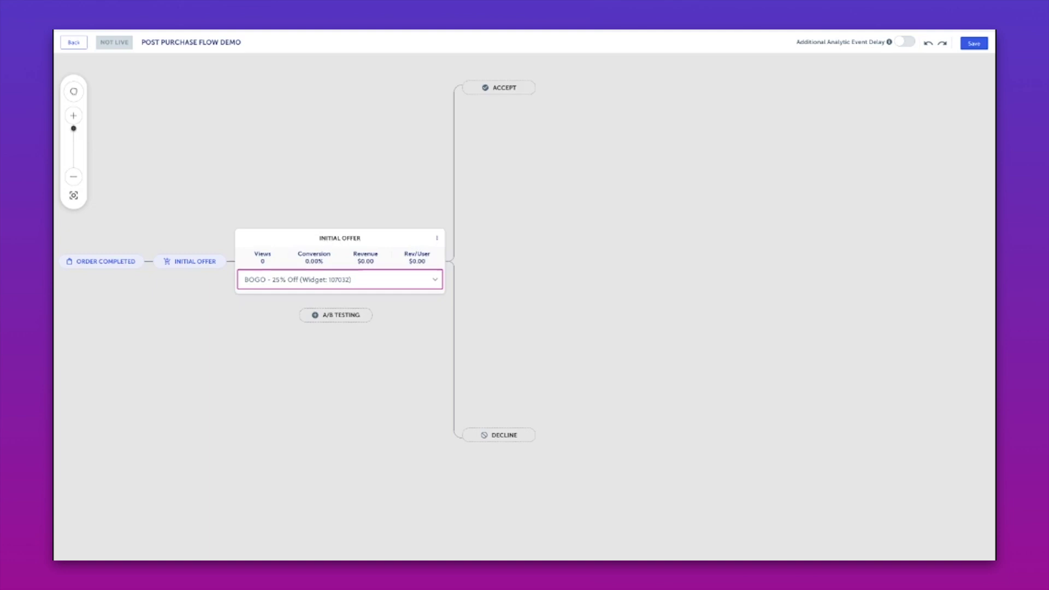
{"action": "left_click", "coordinate": [278, 211]}
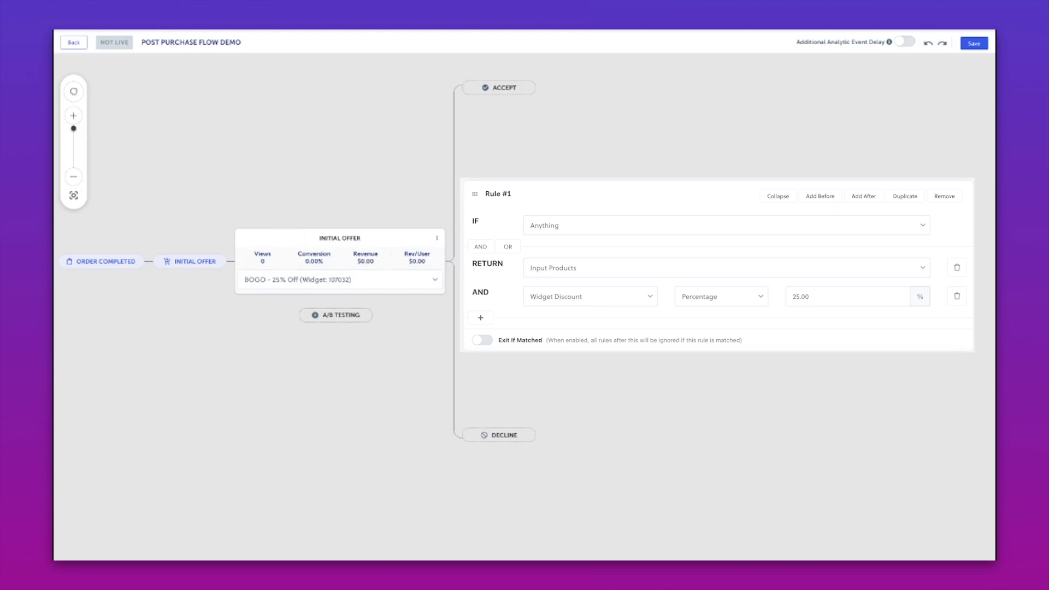
{"action": "left_click", "coordinate": [443, 297]}
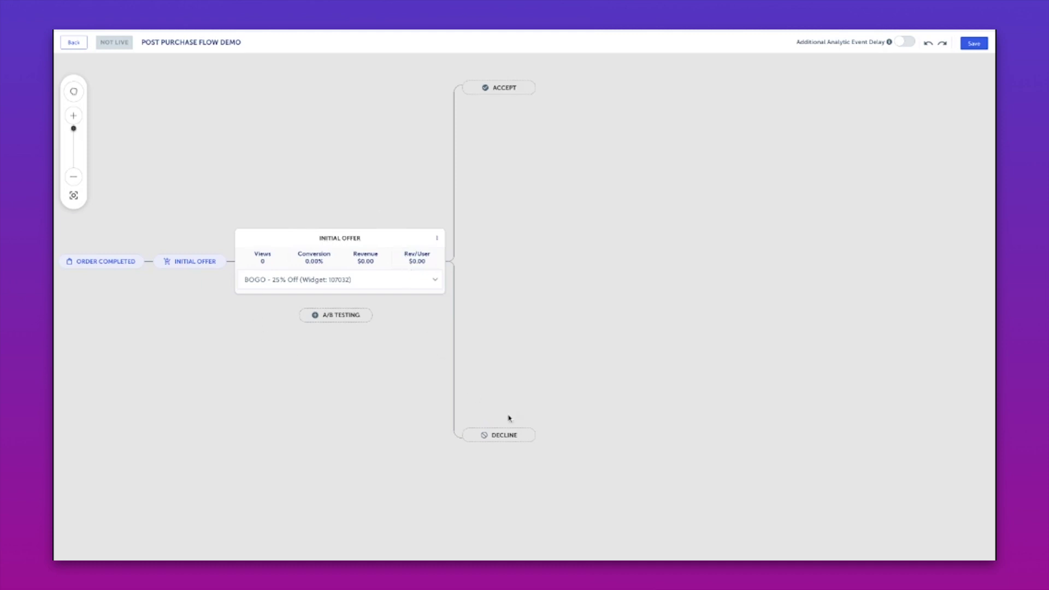
Add a BOGO 50% Off downsell for when the initial offer is declined.
{"action": "left_click", "coordinate": [510, 436]}
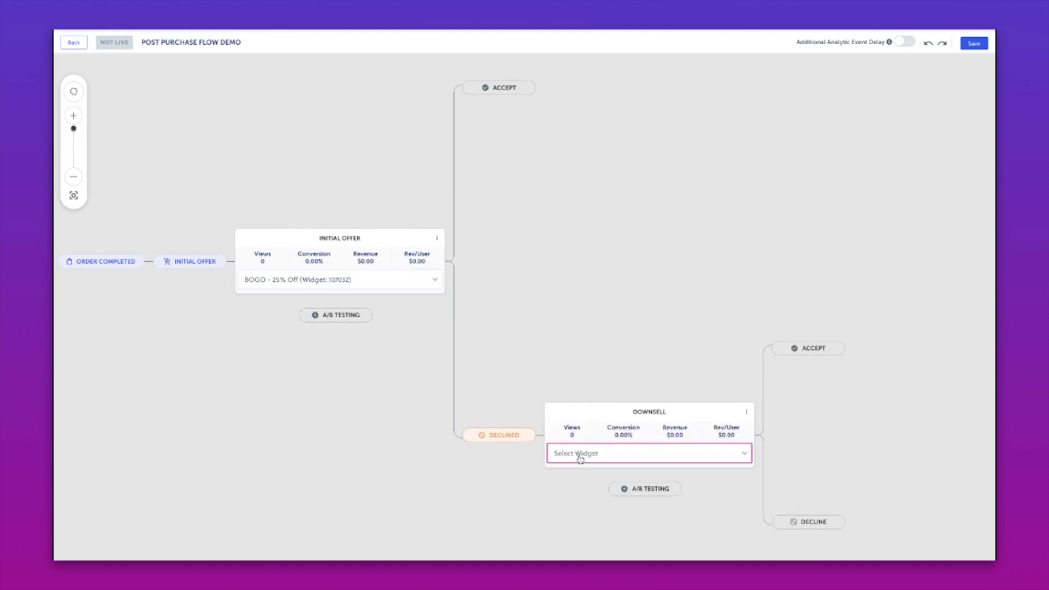
{"action": "left_click", "coordinate": [582, 406]}
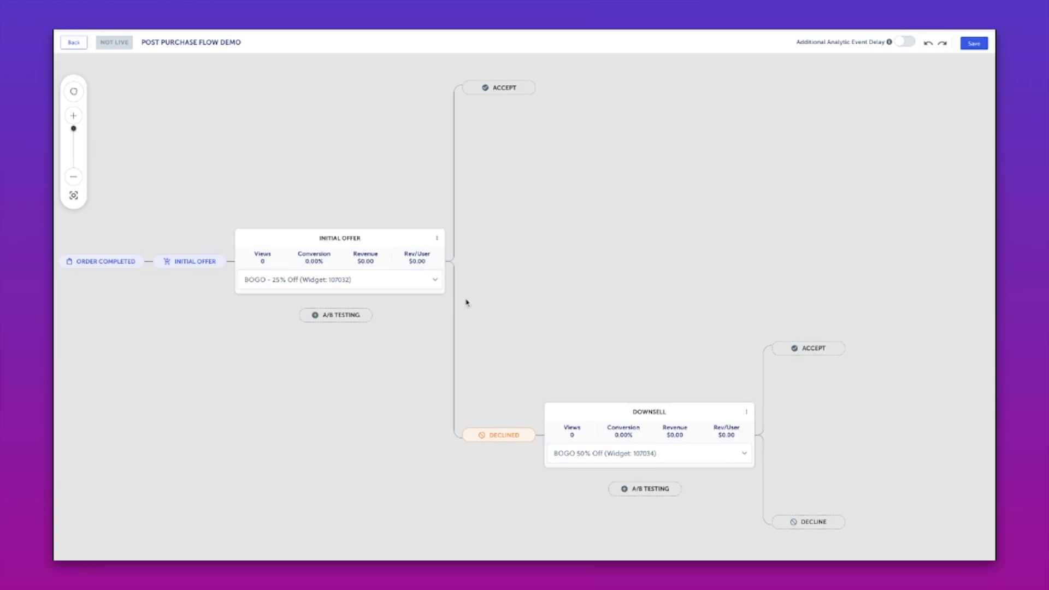
{"action": "scroll", "coordinate": [495, 393], "scroll_direction": "up", "scroll_amount": 1}
{"action": "scroll", "coordinate": [495, 392], "scroll_direction": "up", "scroll_amount": 2}
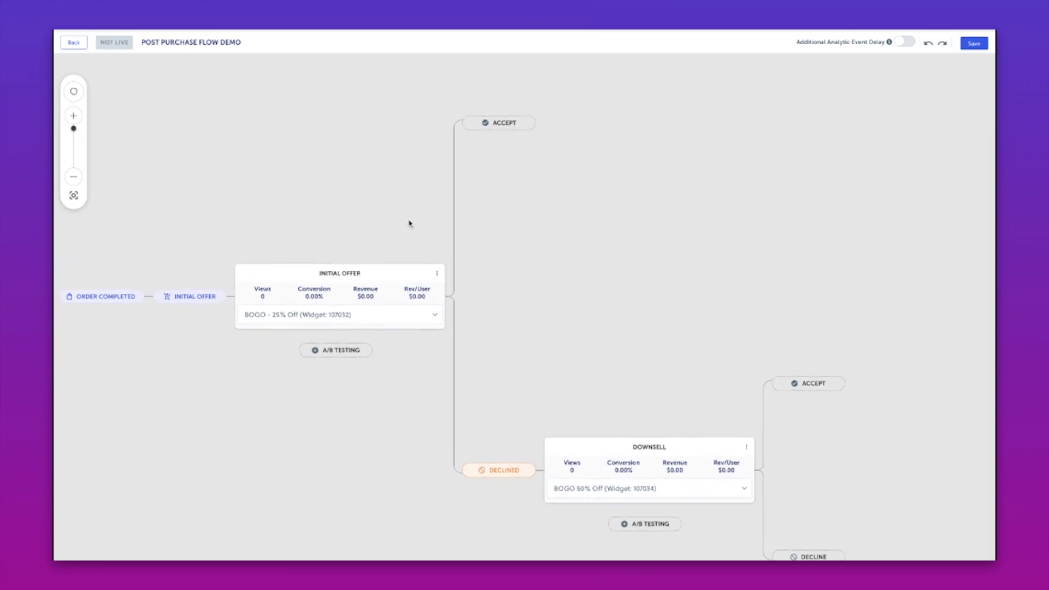
Add a Gift Card (10% Off) upsell for when the initial offer is accepted.
{"action": "left_click", "coordinate": [500, 127]}
{"action": "left_click", "coordinate": [572, 148]}
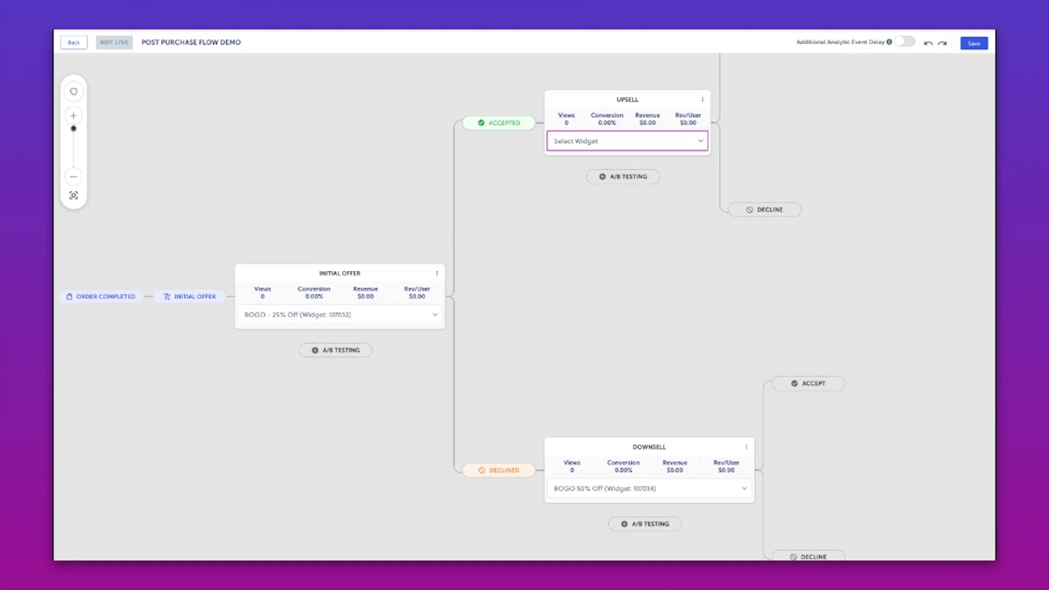
{"action": "left_click", "coordinate": [619, 256]}
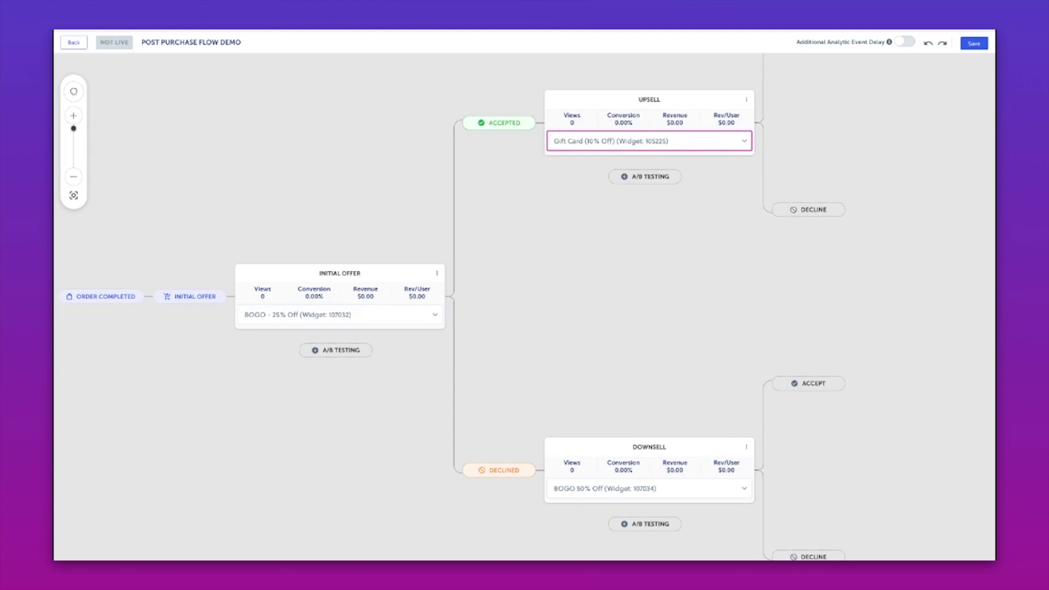
{"action": "scroll", "coordinate": [628, 261], "scroll_direction": "up", "scroll_amount": 1}
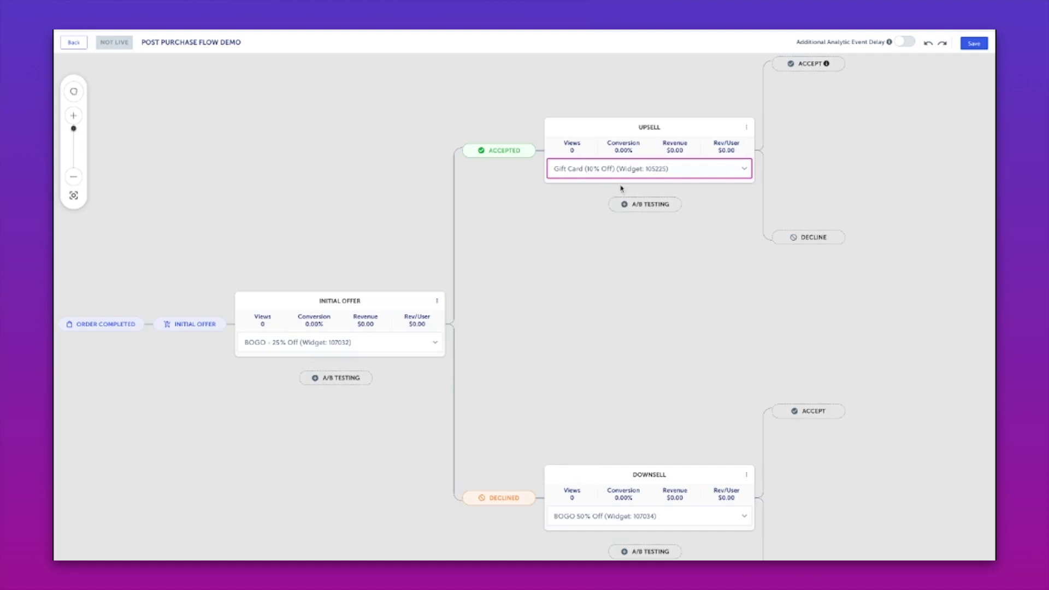
{"action": "left_click", "coordinate": [796, 74]}
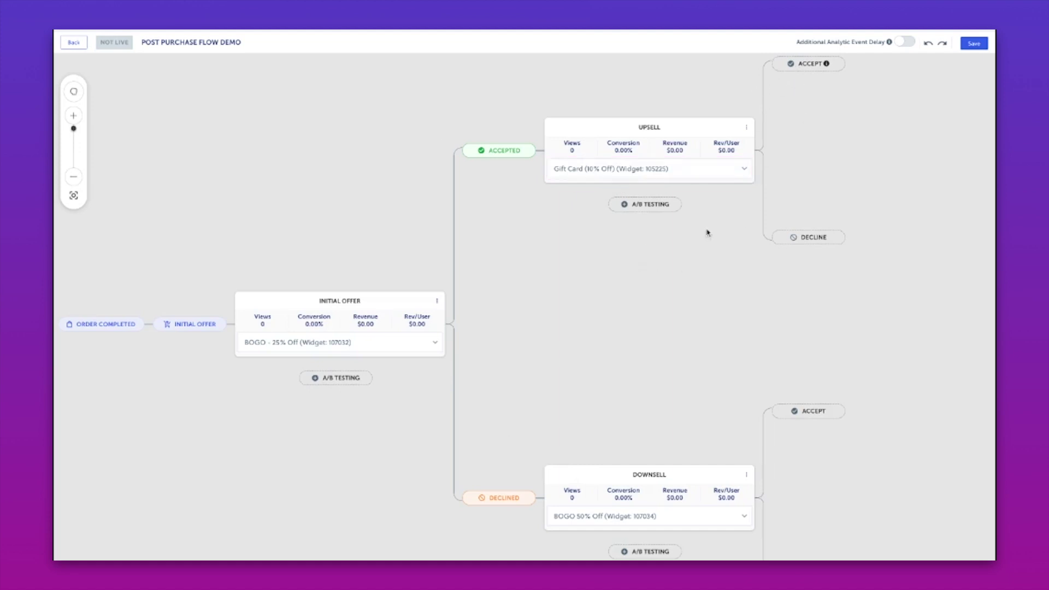
{"action": "scroll", "coordinate": [707, 231], "scroll_direction": "up", "scroll_amount": 2}
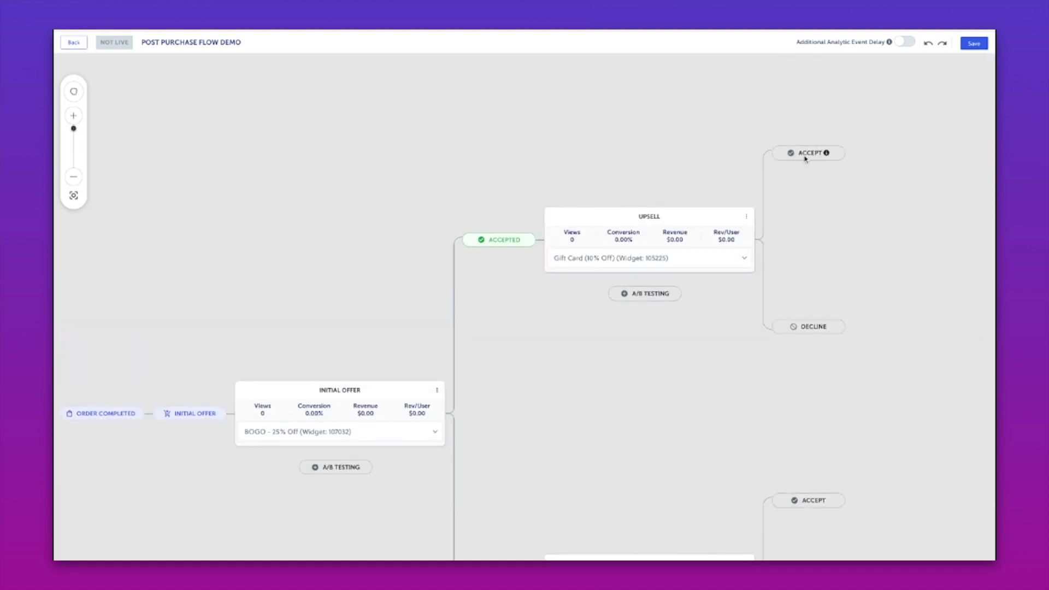
{"action": "scroll", "coordinate": [819, 231], "scroll_direction": "down", "scroll_amount": 2}
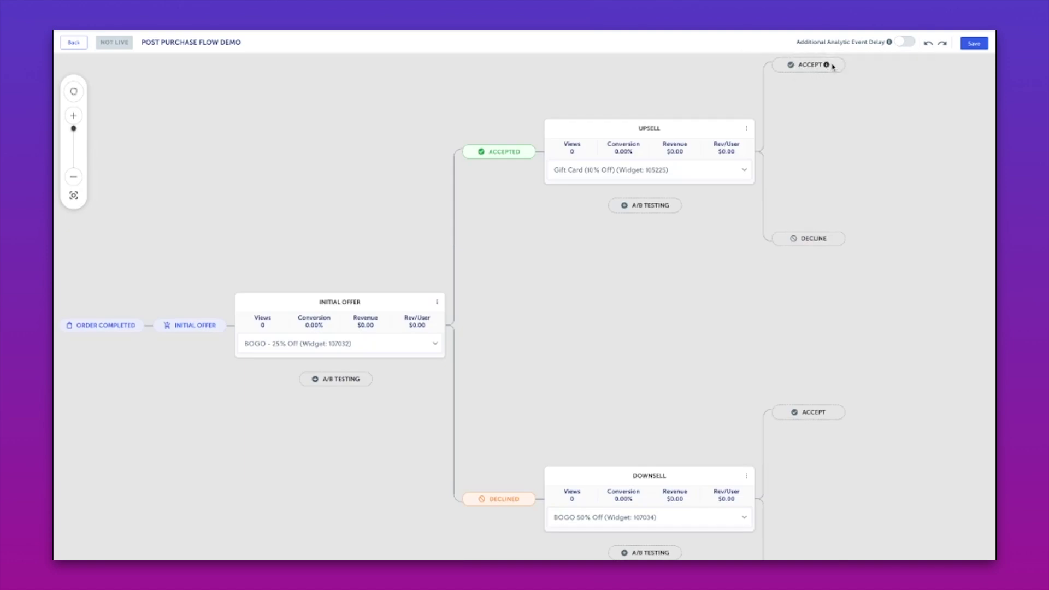
{"action": "scroll", "coordinate": [834, 65], "scroll_direction": "up", "scroll_amount": 1}
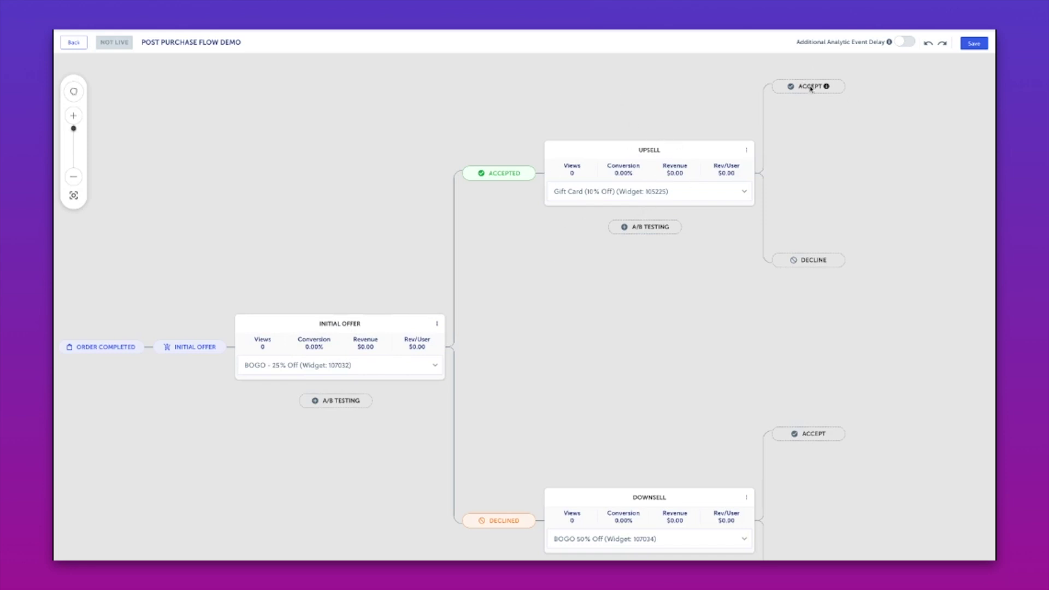
{"action": "scroll", "coordinate": [814, 142], "scroll_direction": "up", "scroll_amount": 1}
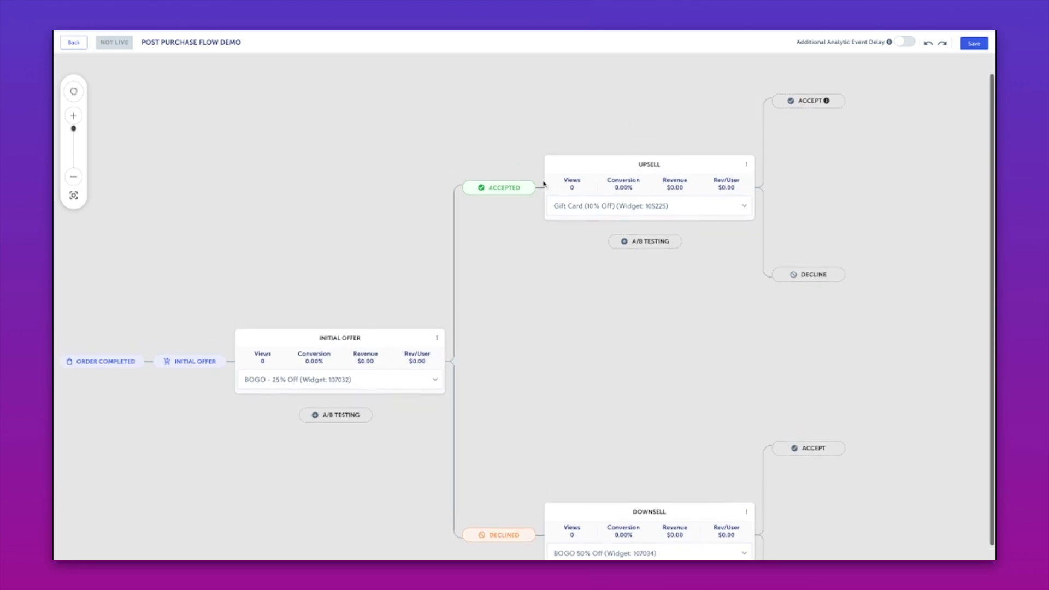
Add empty nodes: a downsell after declined Gift Card upsell, and an upsell and downsell after BOGO 50% Off.
{"action": "left_click", "coordinate": [819, 282]}
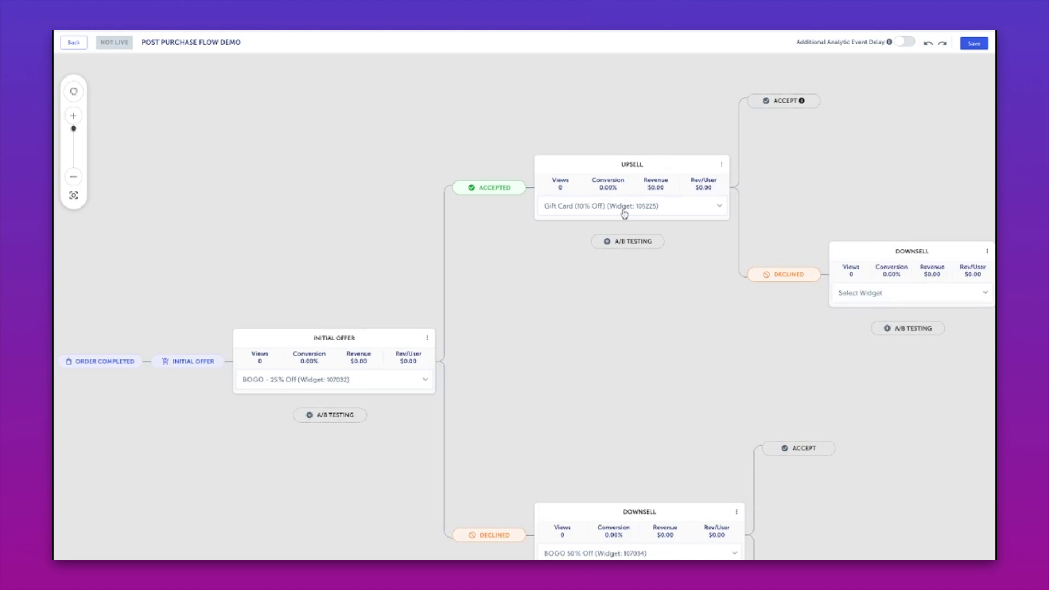
{"action": "scroll", "coordinate": [898, 216], "scroll_direction": "down", "scroll_amount": 1}
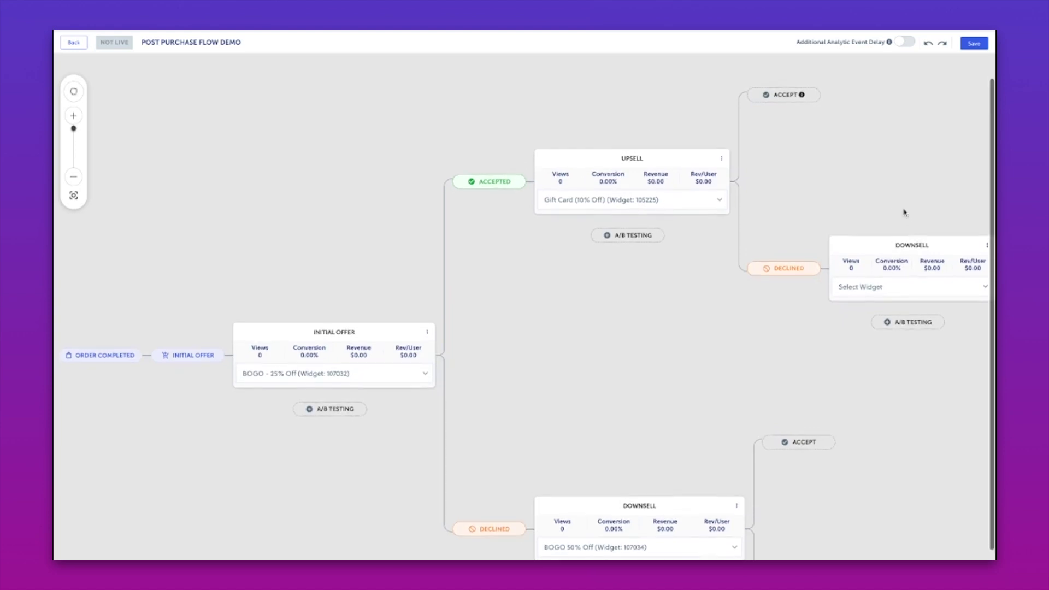
{"action": "scroll", "coordinate": [707, 253], "scroll_direction": "down", "scroll_amount": 1}
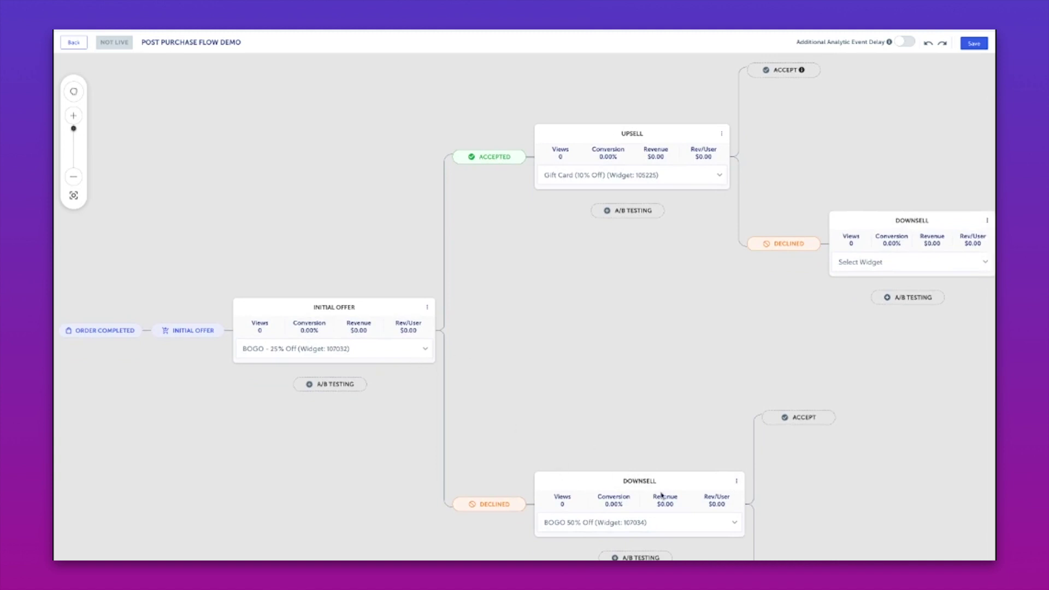
{"action": "scroll", "coordinate": [800, 421], "scroll_direction": "down", "scroll_amount": 2}
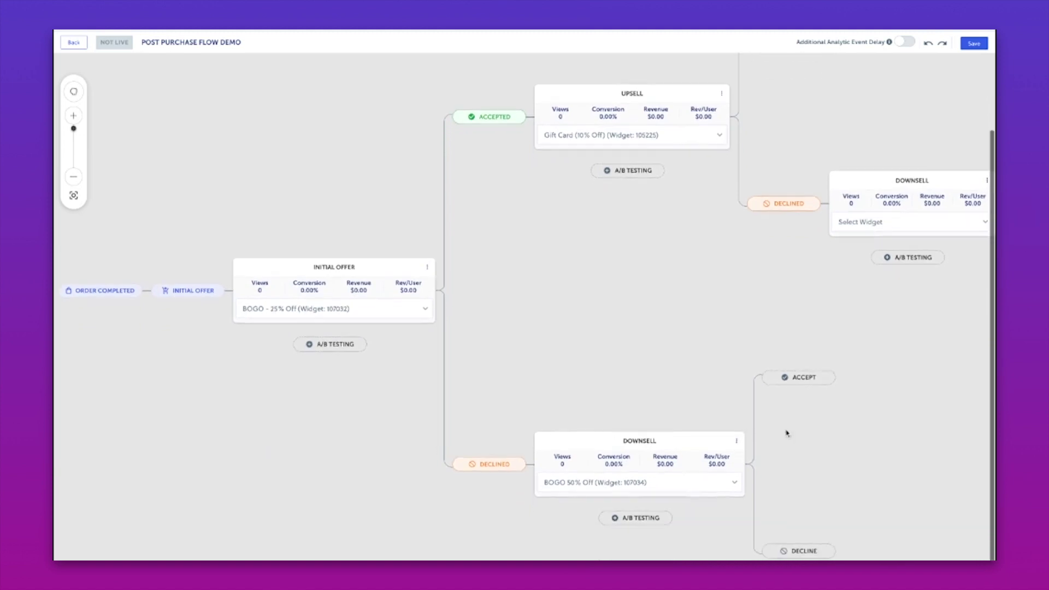
{"action": "left_click", "coordinate": [825, 378]}
{"action": "scroll", "coordinate": [819, 447], "scroll_direction": "down", "scroll_amount": 1}
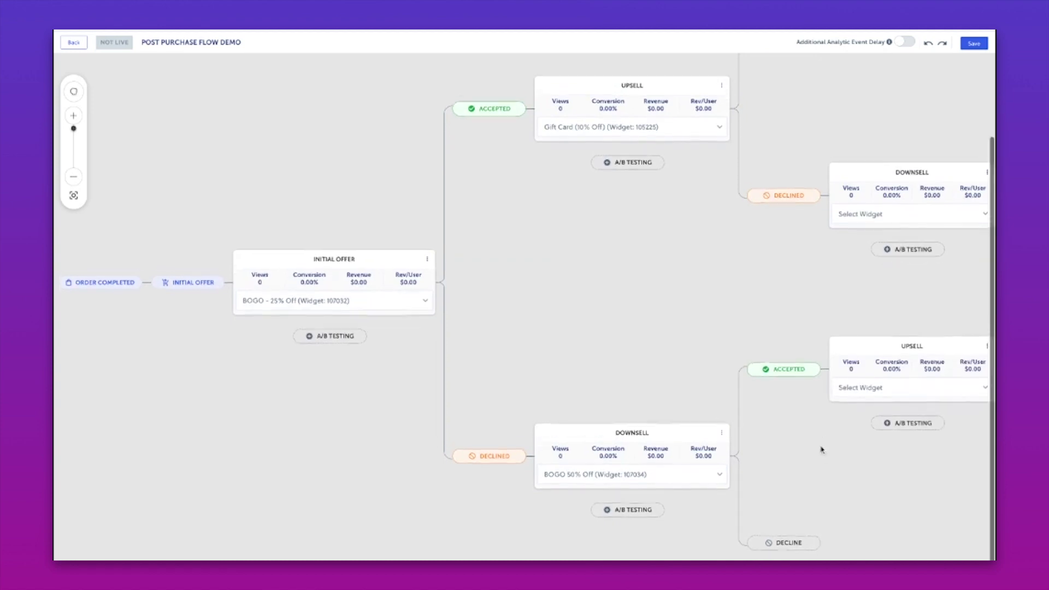
{"action": "left_click", "coordinate": [776, 534]}
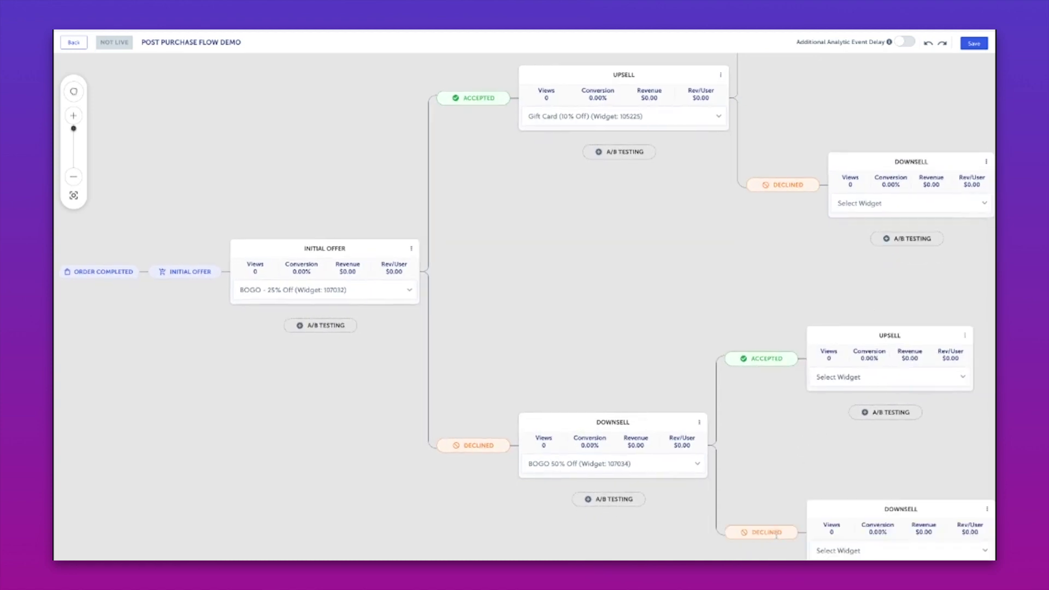
{"action": "scroll", "coordinate": [612, 452], "scroll_direction": "up", "scroll_amount": 2}
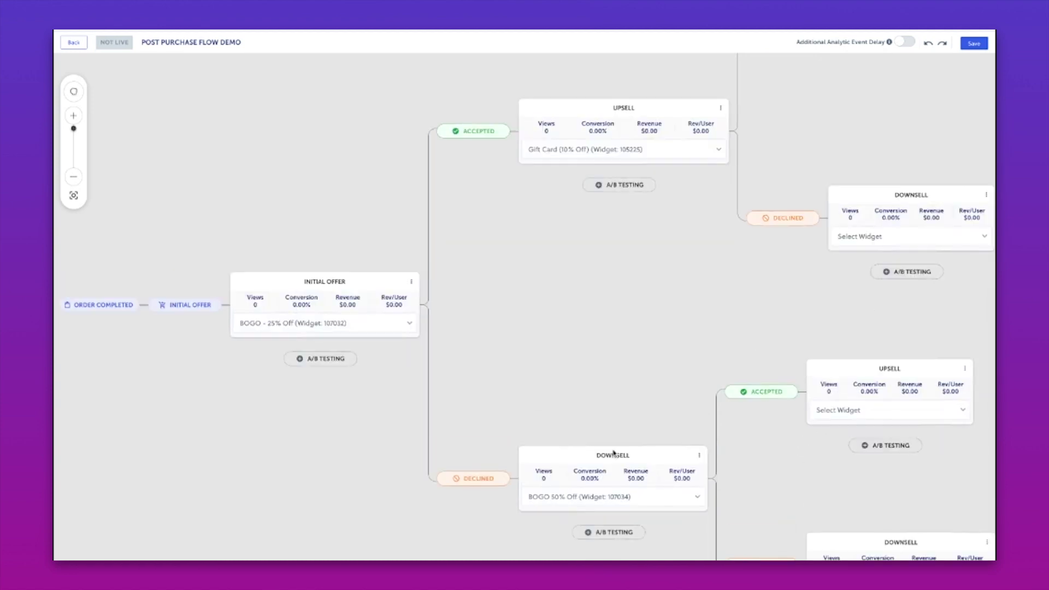